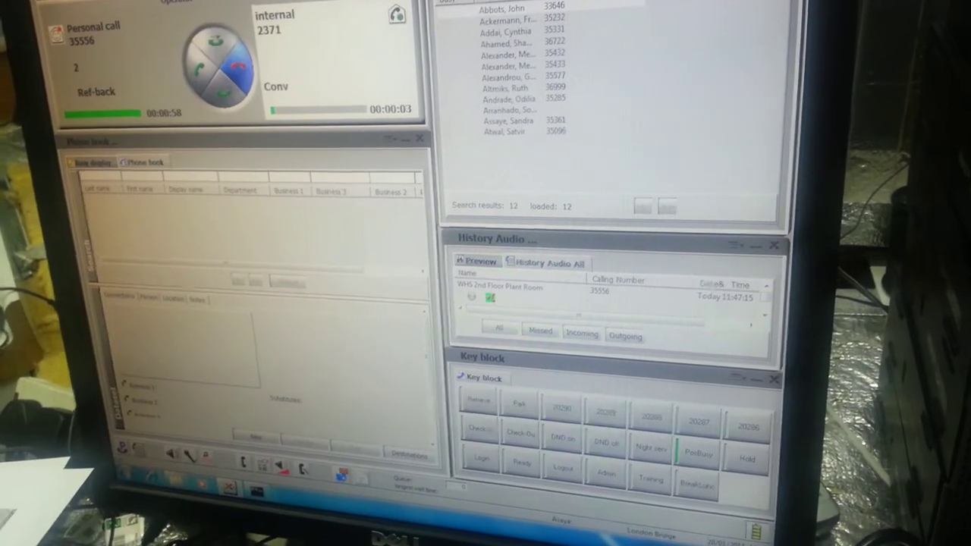
{"action": "type", "text": "0"}
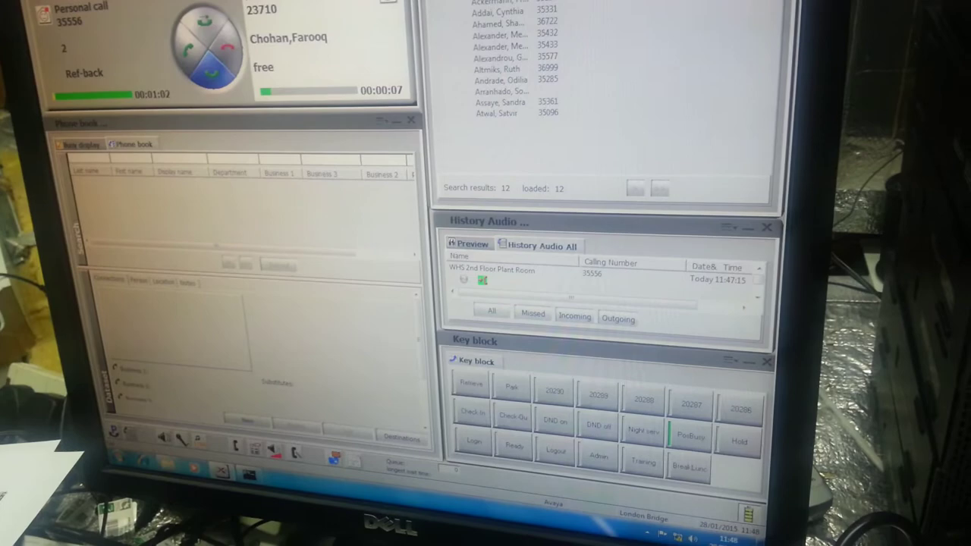
Cancel the trial consultation calls, consult HELPDESK on 23737, then resume with the plant-room caller.
{"action": "key", "text": "Escape"}
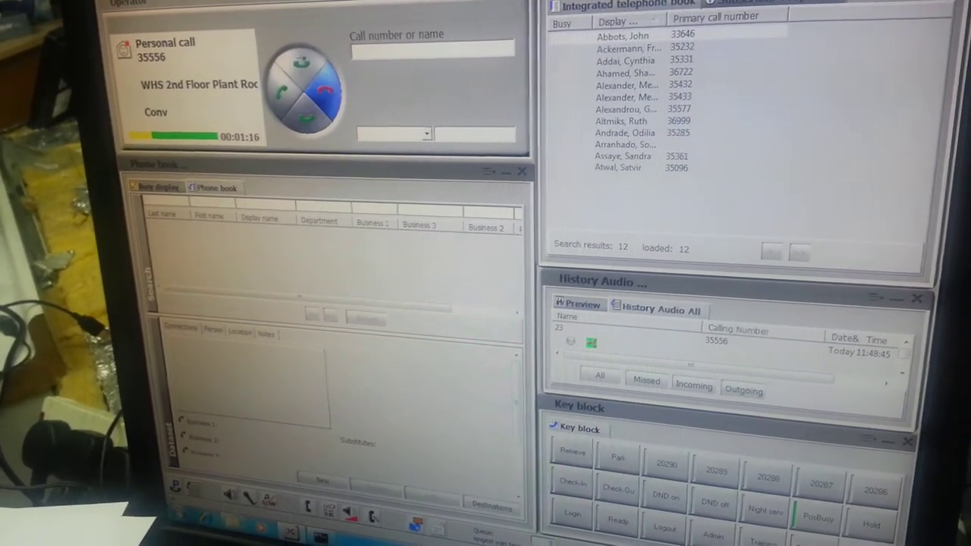
{"action": "type", "text": "23"}
{"action": "key", "text": "Return"}
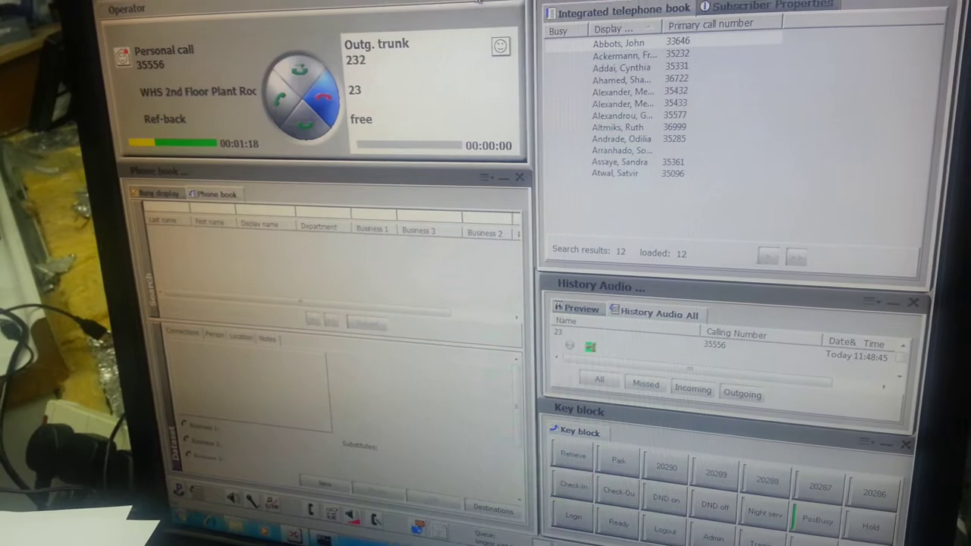
{"action": "key", "text": "Escape"}
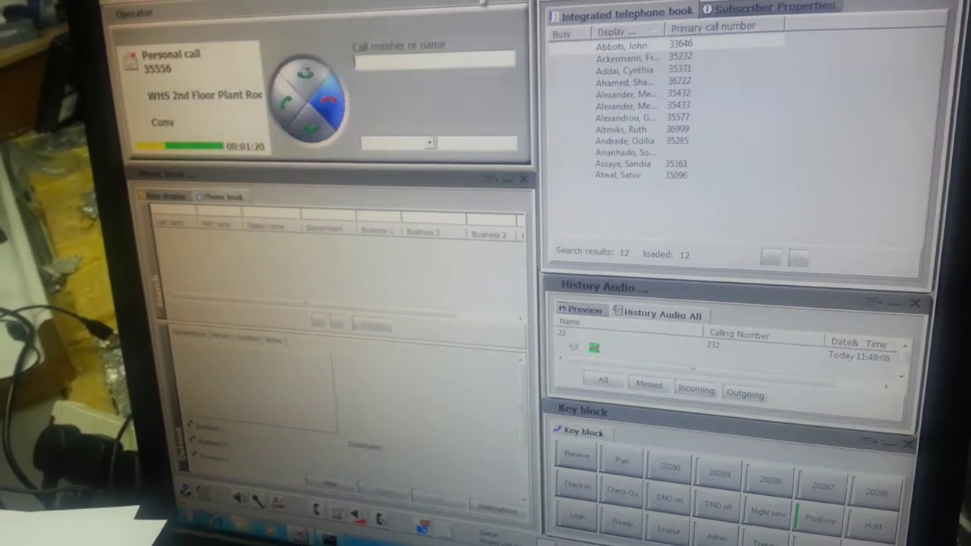
{"action": "type", "text": "2373"}
{"action": "key", "text": "Return"}
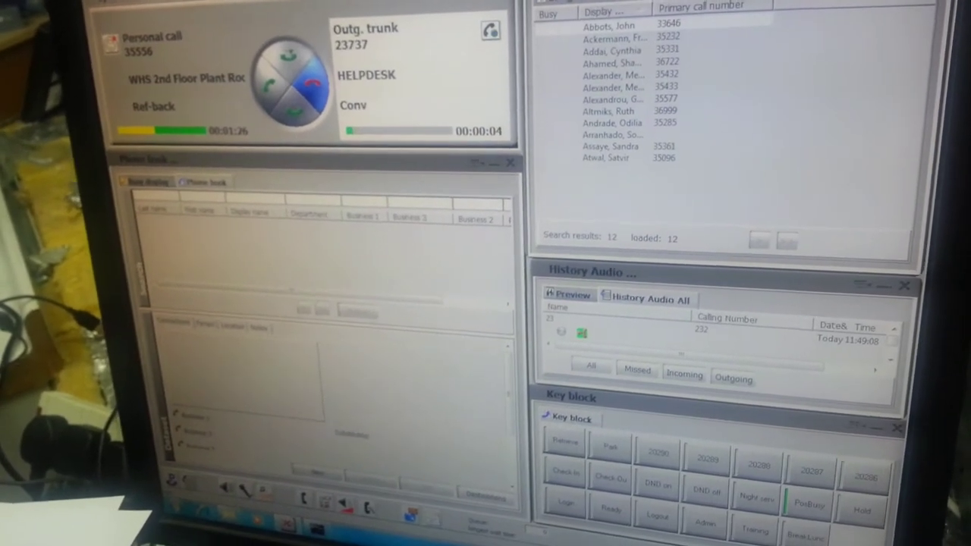
{"action": "key", "text": "Escape"}
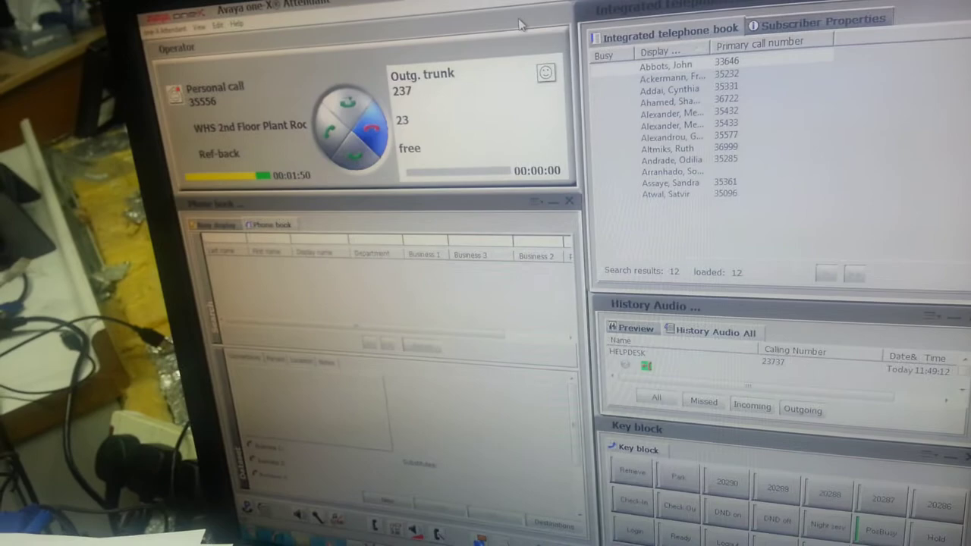
Release the console while extension 237 rings to transfer the plant-room caller.
{"action": "key", "text": "Return"}
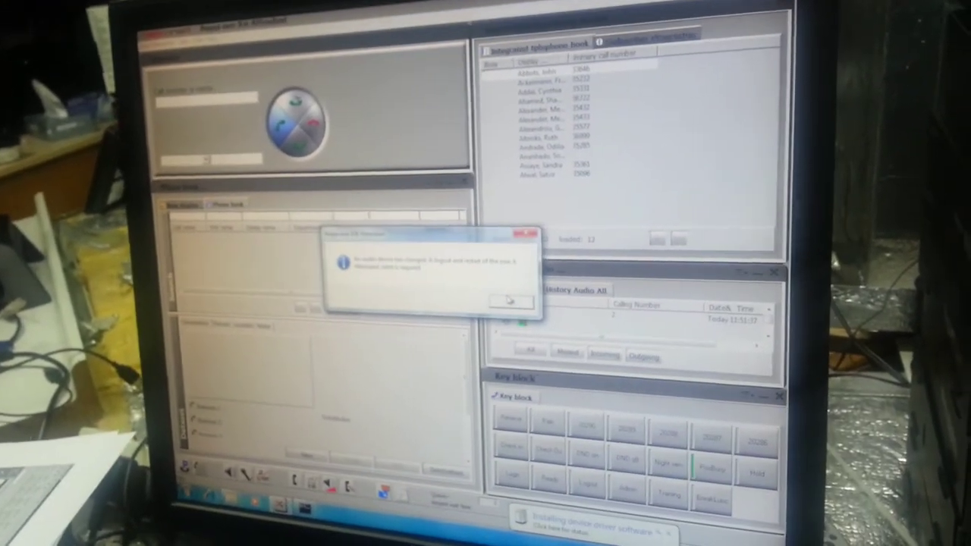
Dismiss the audio-device-changed notice and quit the attendant console.
{"action": "left_click", "coordinate": [524, 307]}
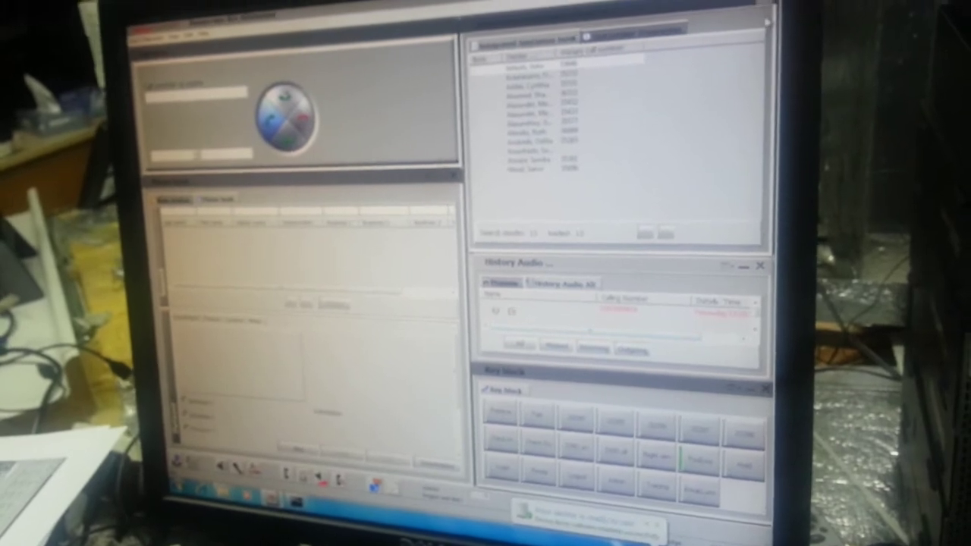
{"action": "left_click", "coordinate": [762, 27]}
{"action": "key", "text": "alt+F4"}
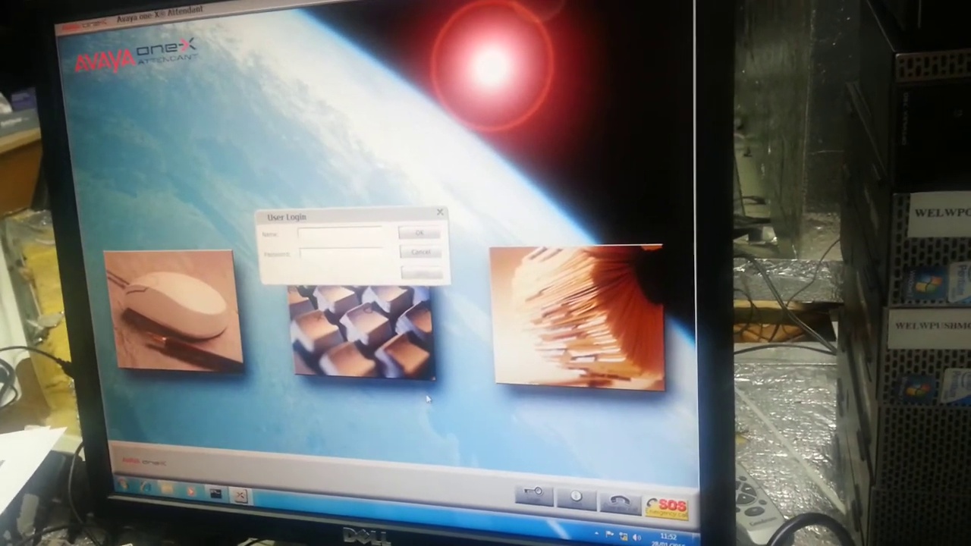
{"action": "type", "text": "tel"}
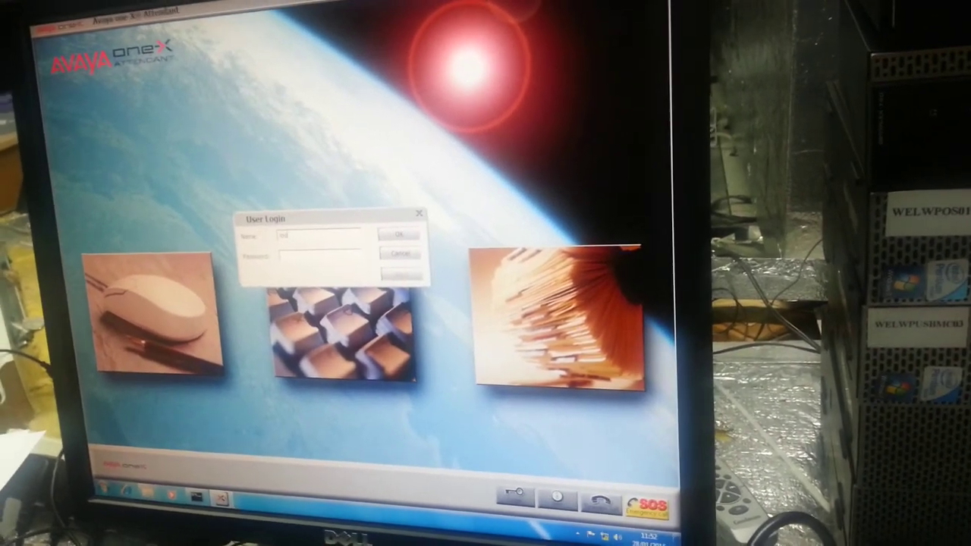
{"action": "type", "text": "eco"}
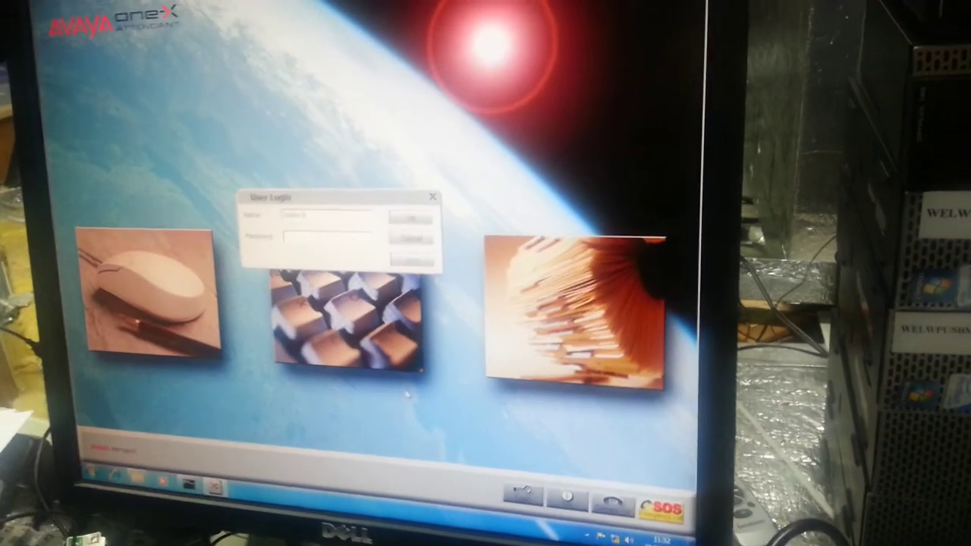
Log in as 'london bridge' with its password, fixing typos in both fields.
{"action": "key", "text": "BackSpace"}
{"action": "key", "text": "BackSpace"}
{"action": "key", "text": "BackSpace"}
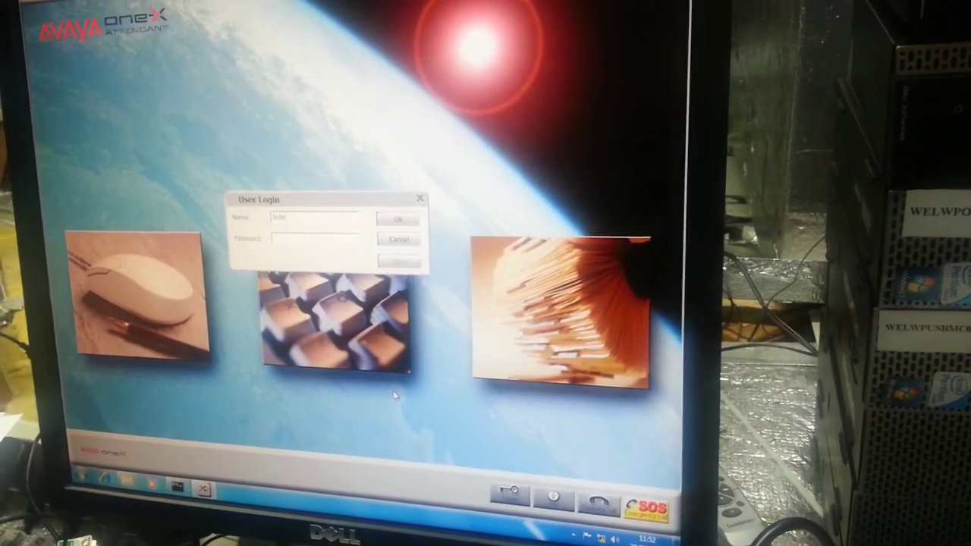
{"action": "type", "text": "d"}
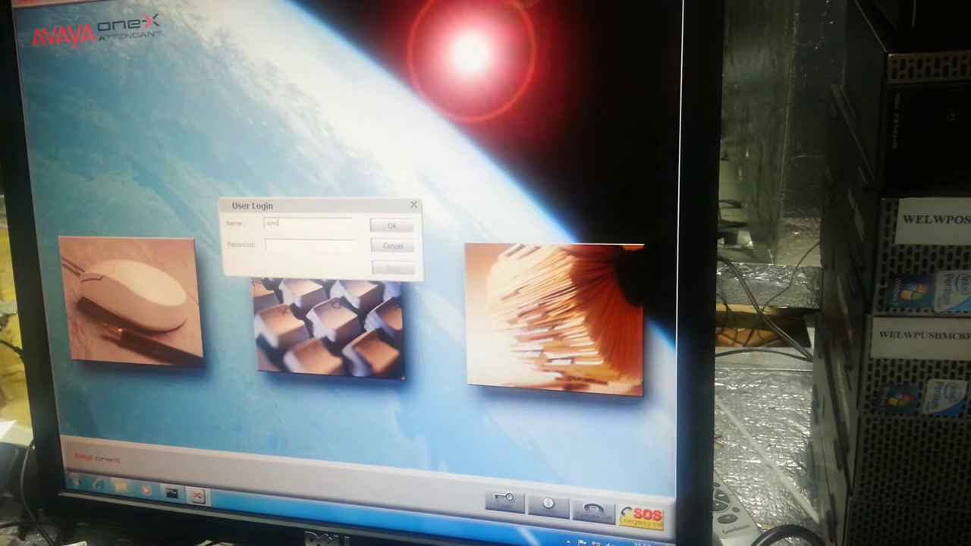
{"action": "type", "text": "on bri"}
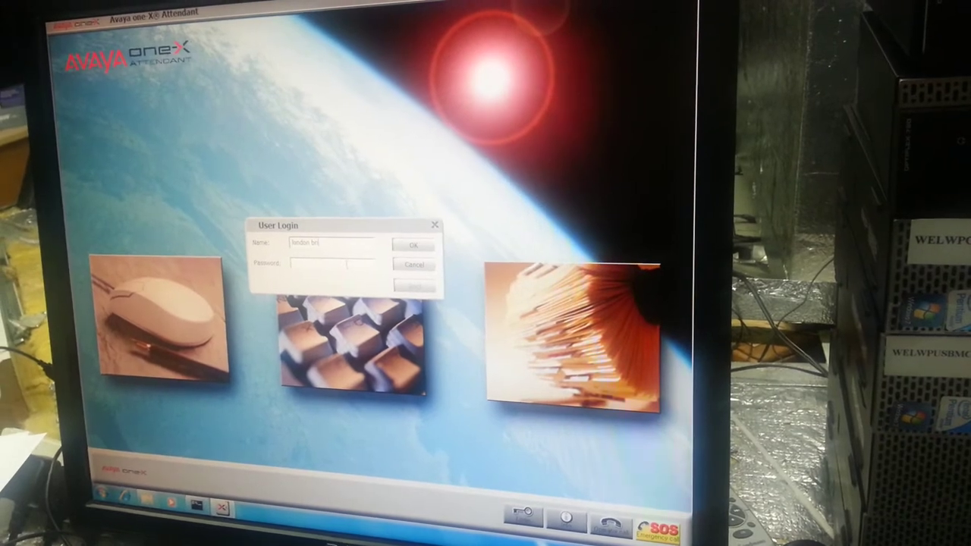
{"action": "type", "text": "dge"}
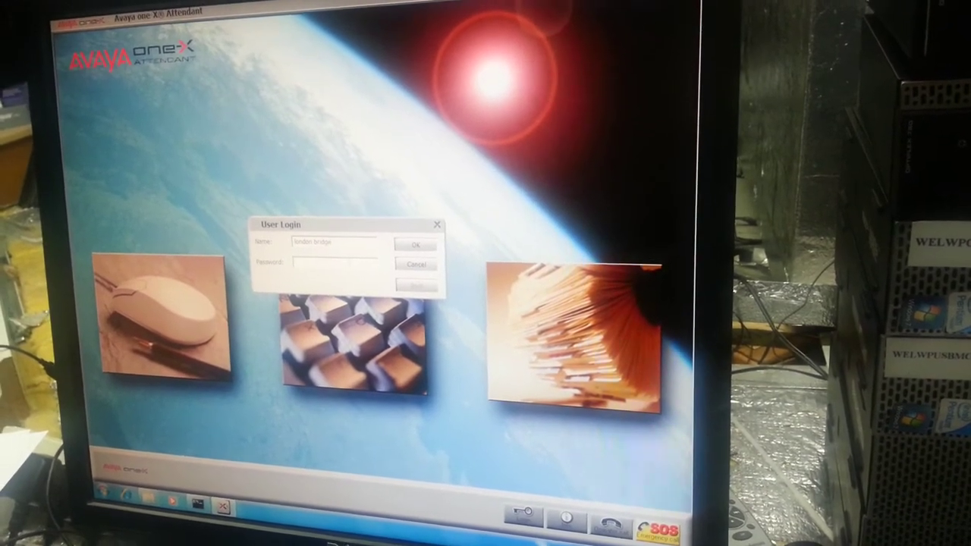
{"action": "left_click", "coordinate": [348, 269]}
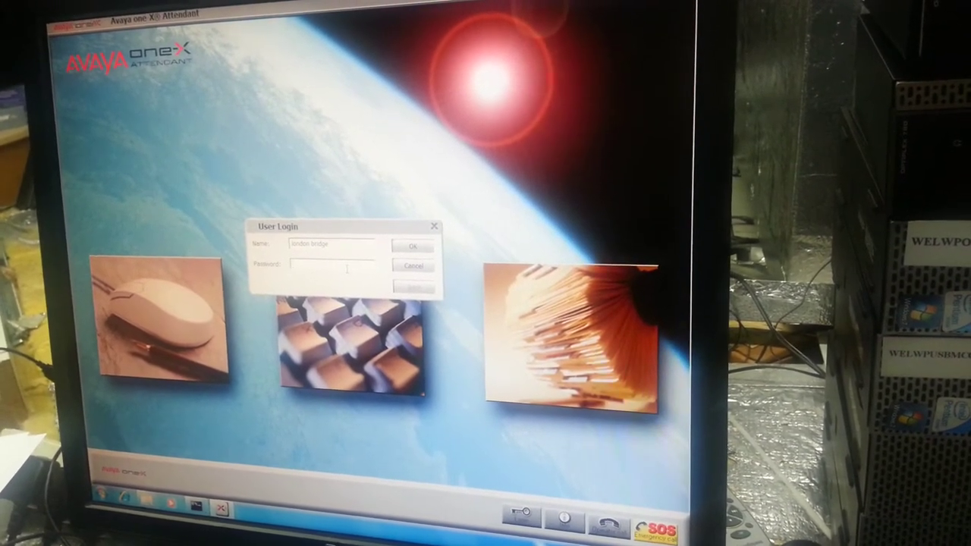
{"action": "type", "text": "*"}
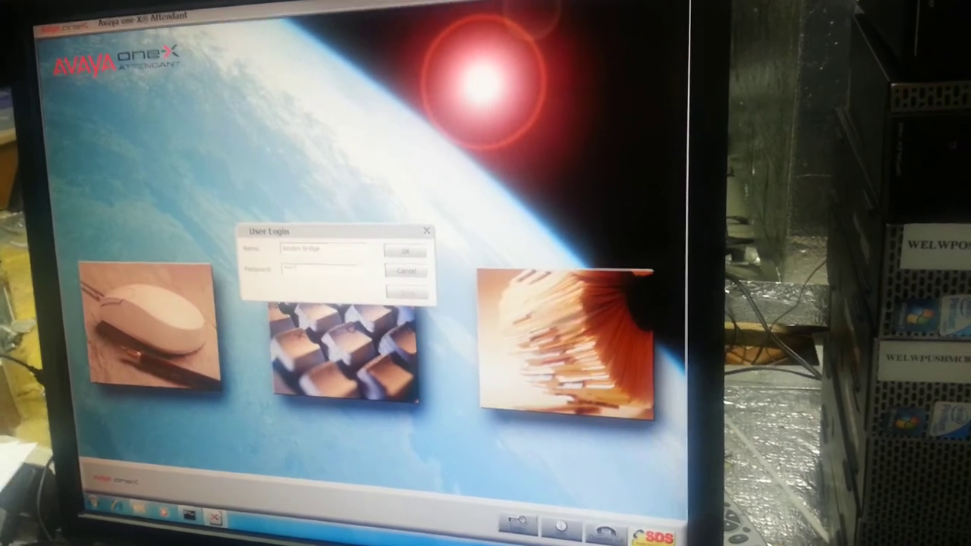
{"action": "key", "text": "BackSpace"}
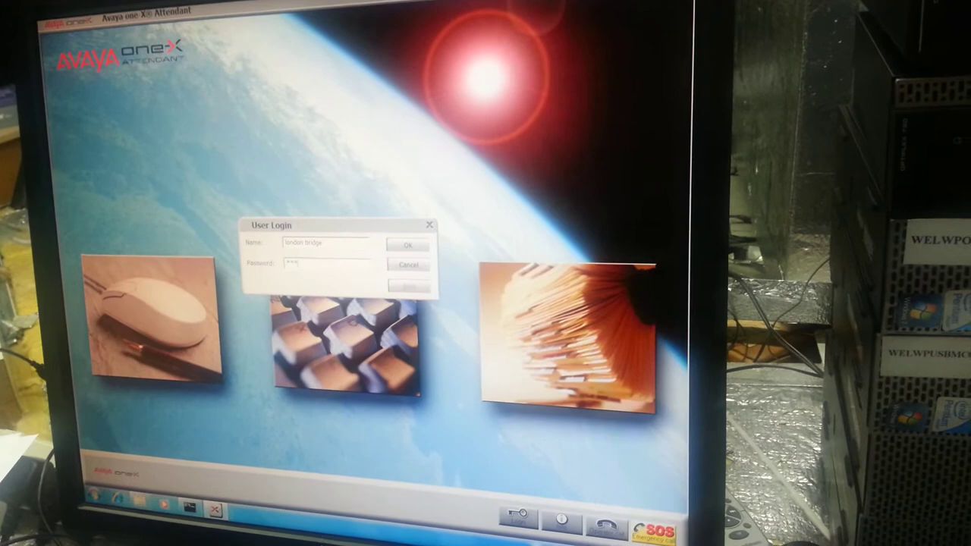
{"action": "type", "text": "***"}
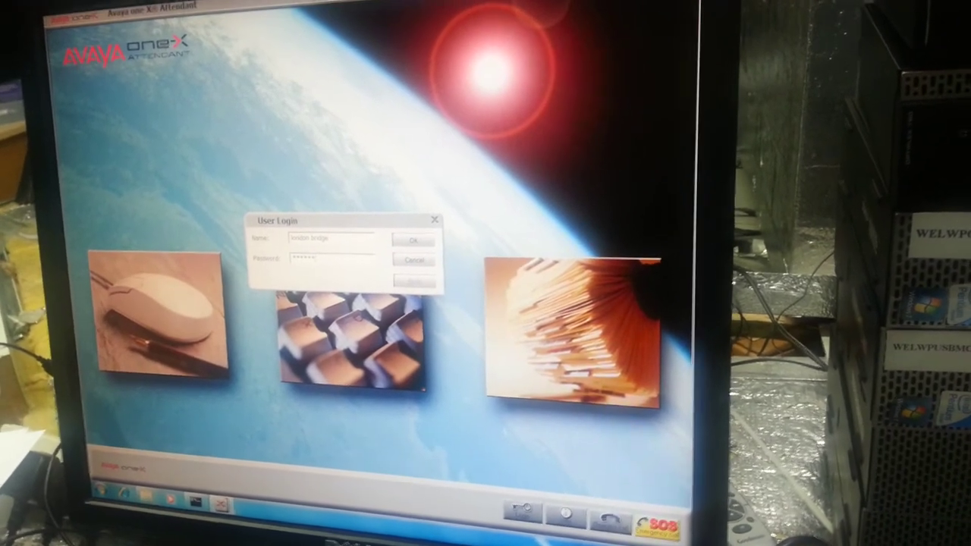
{"action": "type", "text": "*******"}
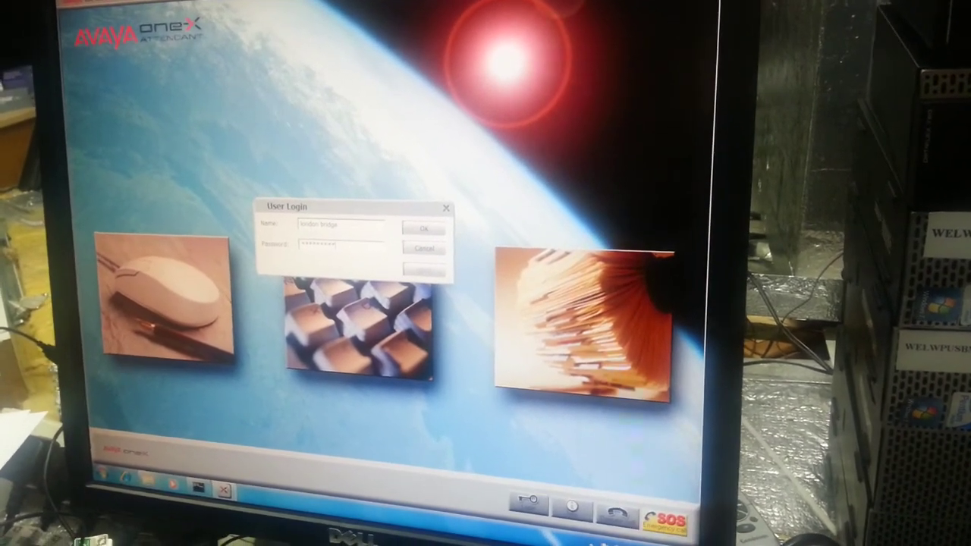
{"action": "type", "text": "*"}
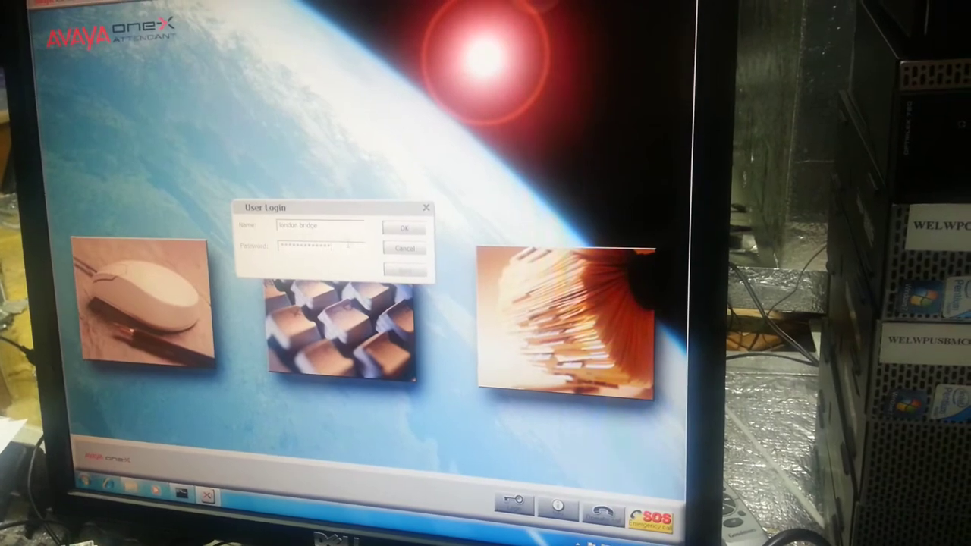
{"action": "key", "text": "Return"}
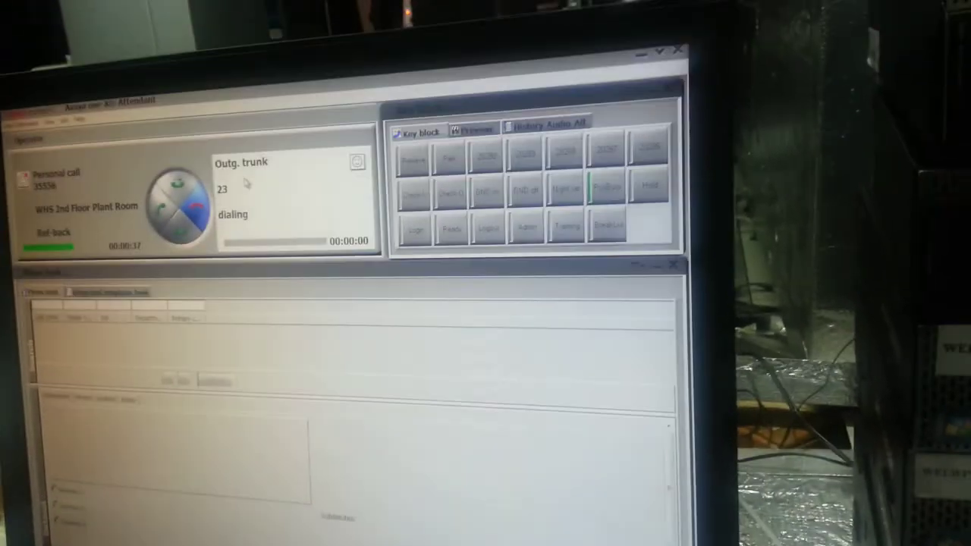
{"action": "type", "text": "737"}
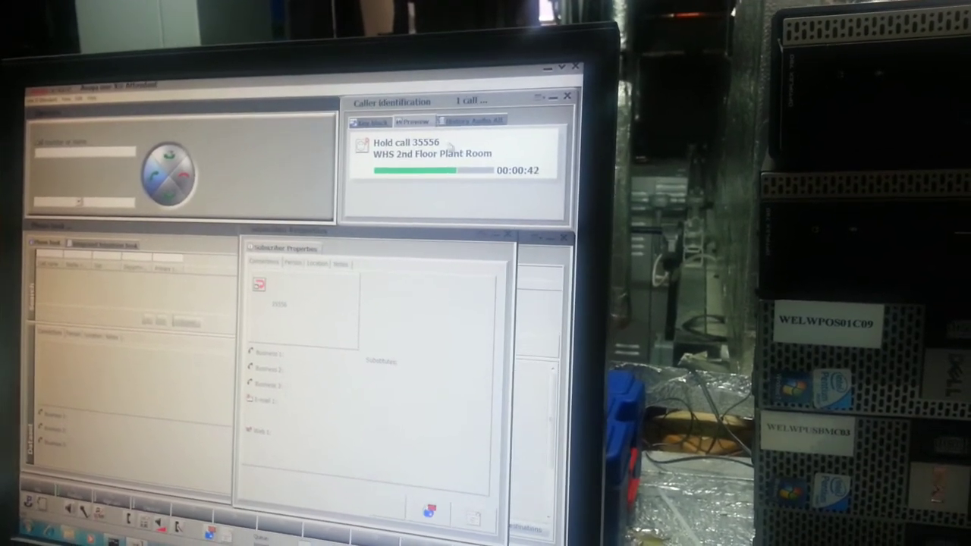
Take the Hold call 35556 from WHS 2nd Floor Plant Room off hold.
{"action": "double_click", "coordinate": [424, 148]}
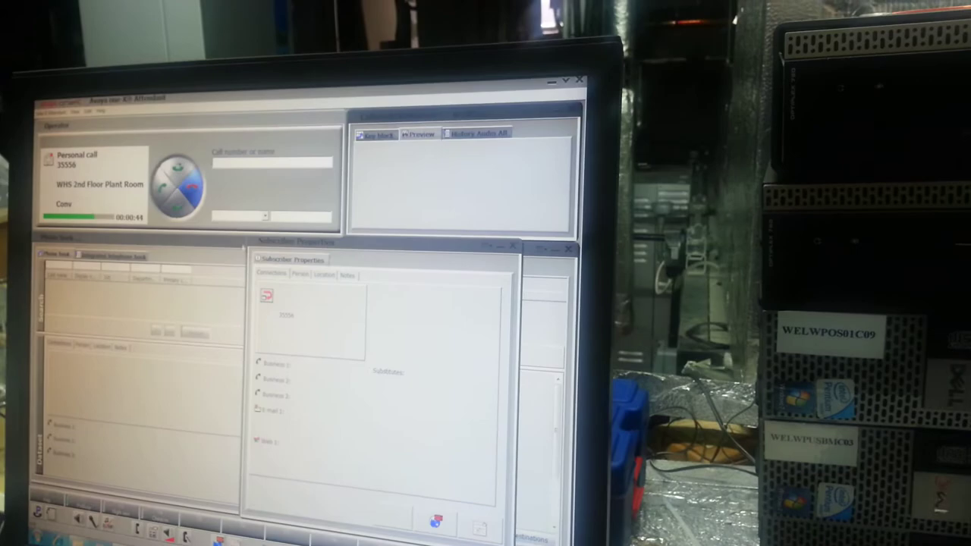